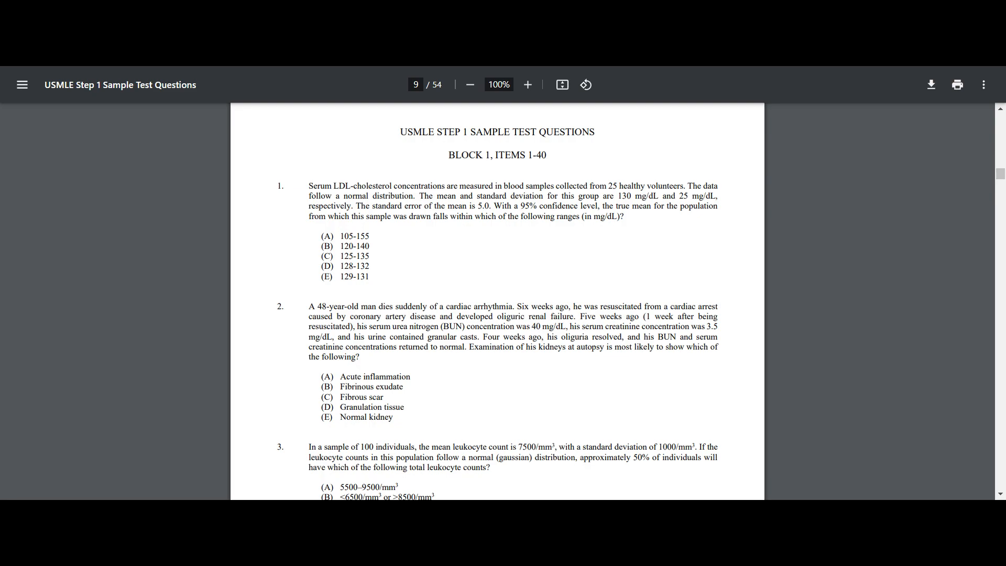
scroll(524, 297, "down", 1)
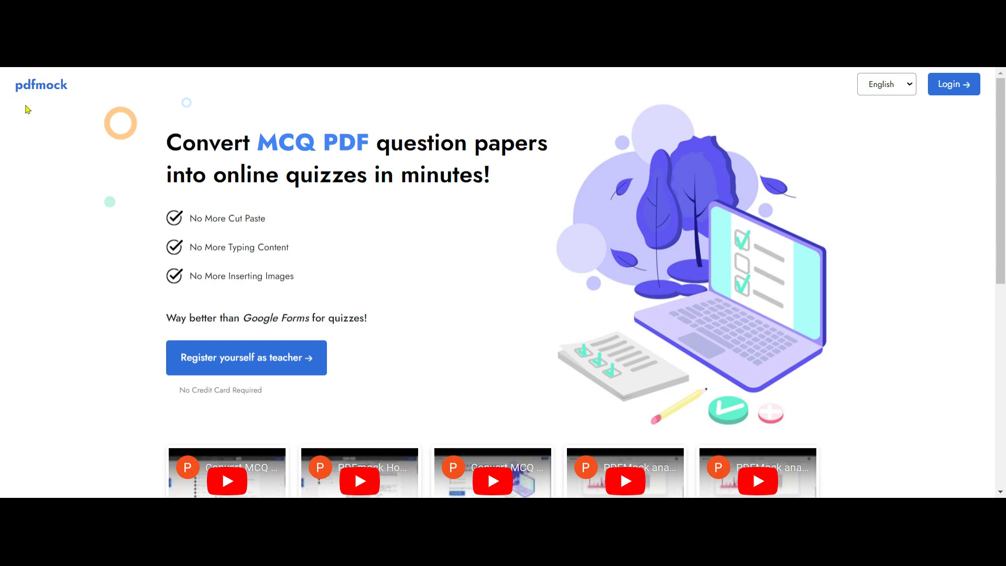
- Examine the organization and teacher fields of the teacher registration form, and close it without registering
left_click(223, 367)
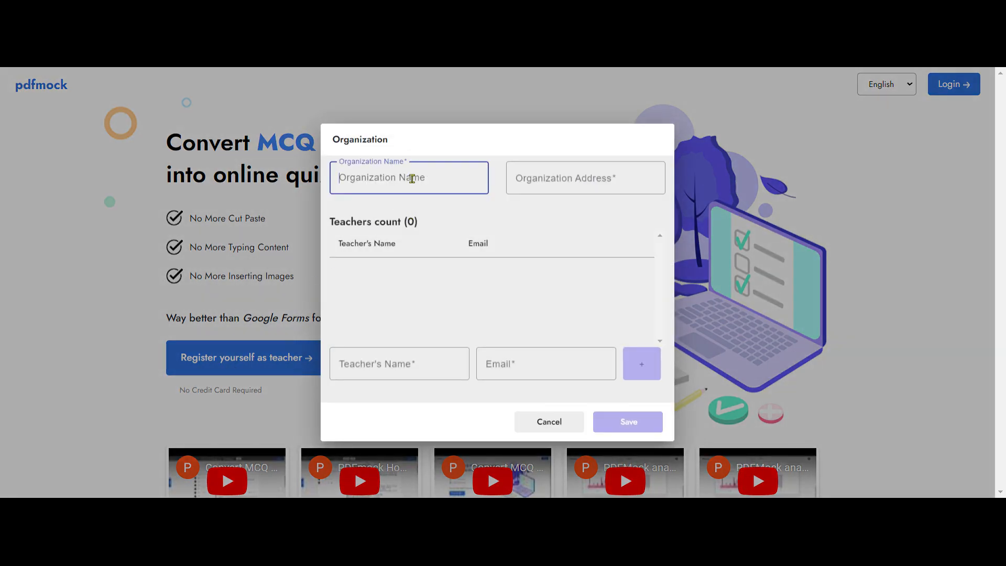
left_click(584, 180)
left_click(372, 361)
left_click(504, 371)
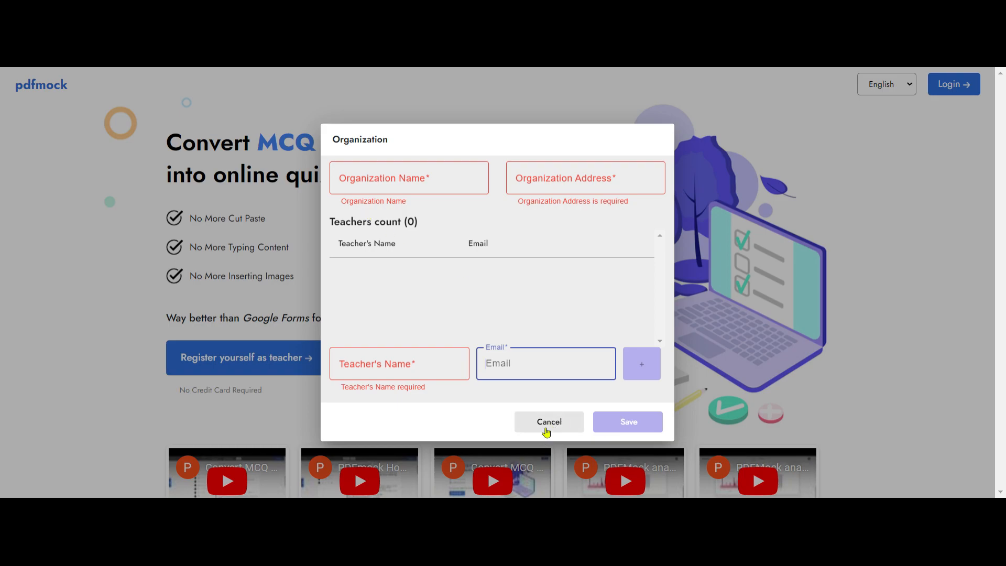
left_click(548, 423)
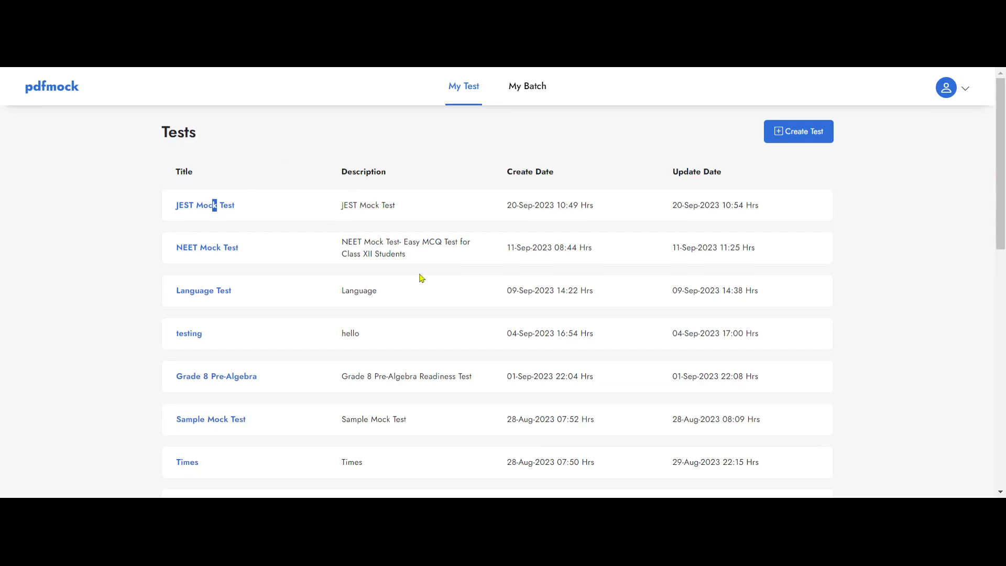
scroll(420, 278, "down", 4)
scroll(901, 333, "up", 4)
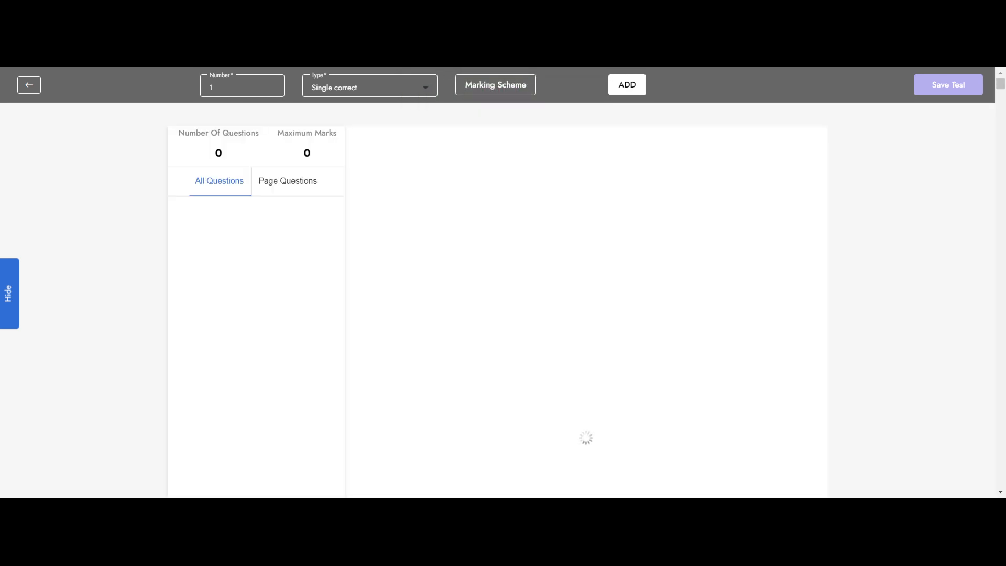
- For question 1 of Block 1, keep the single correct type and set the correct score to 4 and the incorrect score to -1
scroll(537, 290, "down", 5)
scroll(540, 292, "down", 10)
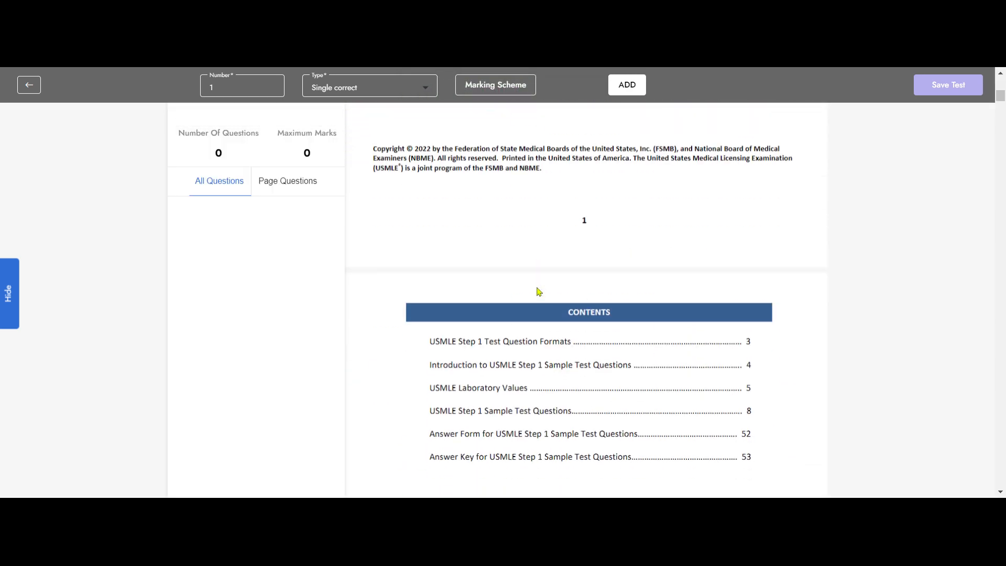
scroll(537, 293, "down", 10)
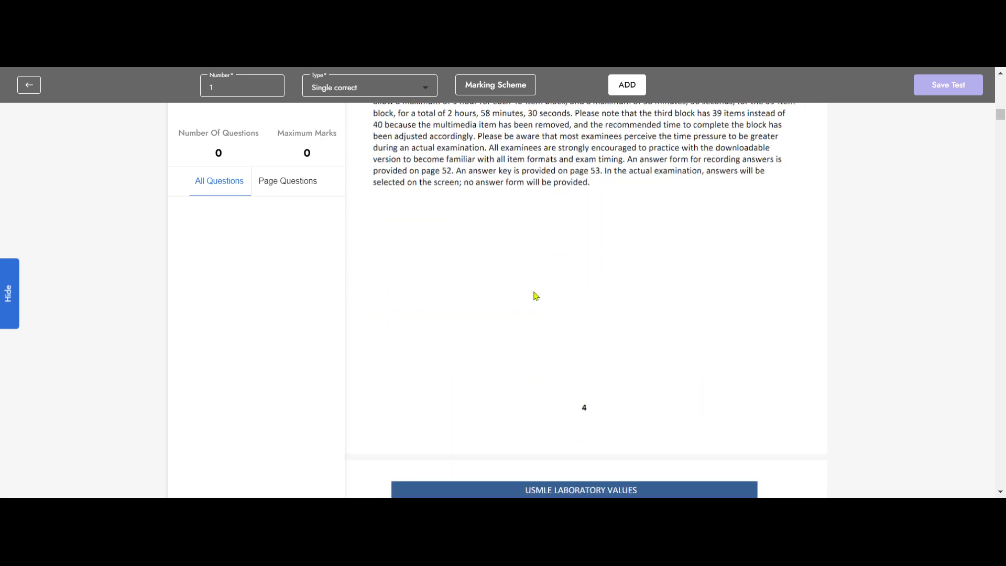
scroll(537, 296, "down", 10)
scroll(535, 296, "down", 10)
scroll(536, 296, "up", 4)
scroll(535, 296, "down", 2)
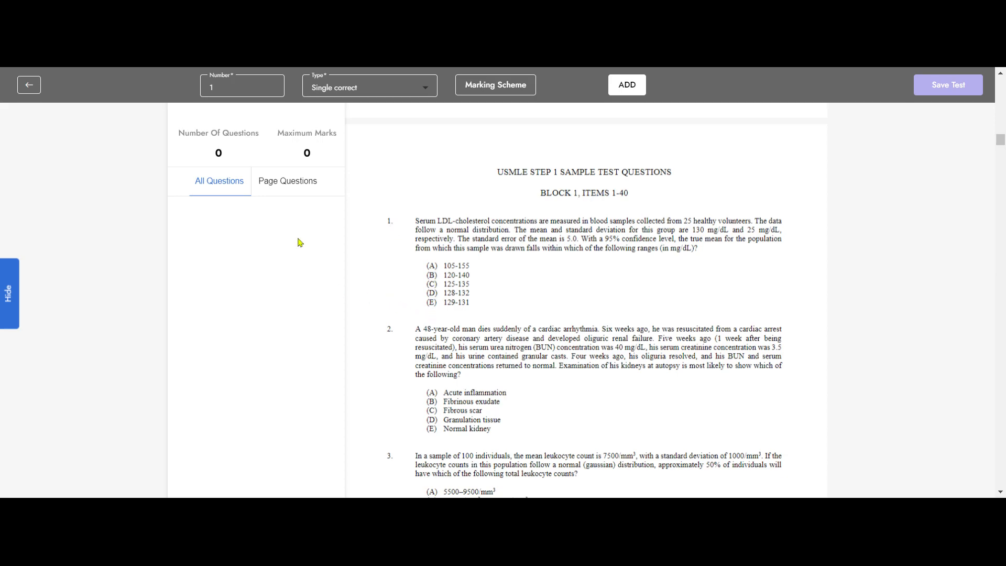
left_click(391, 95)
left_click(389, 95)
left_click(496, 91)
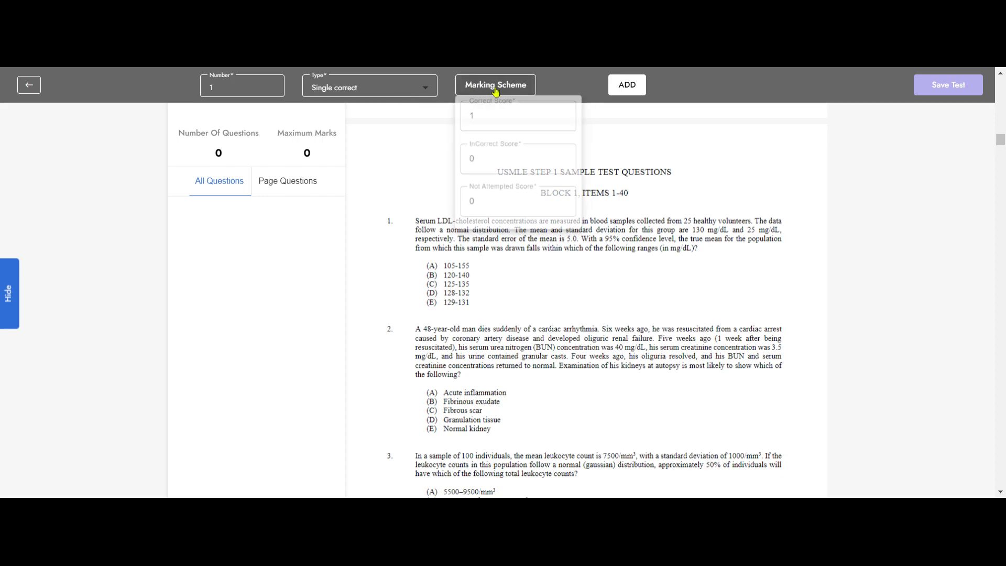
left_click(573, 115)
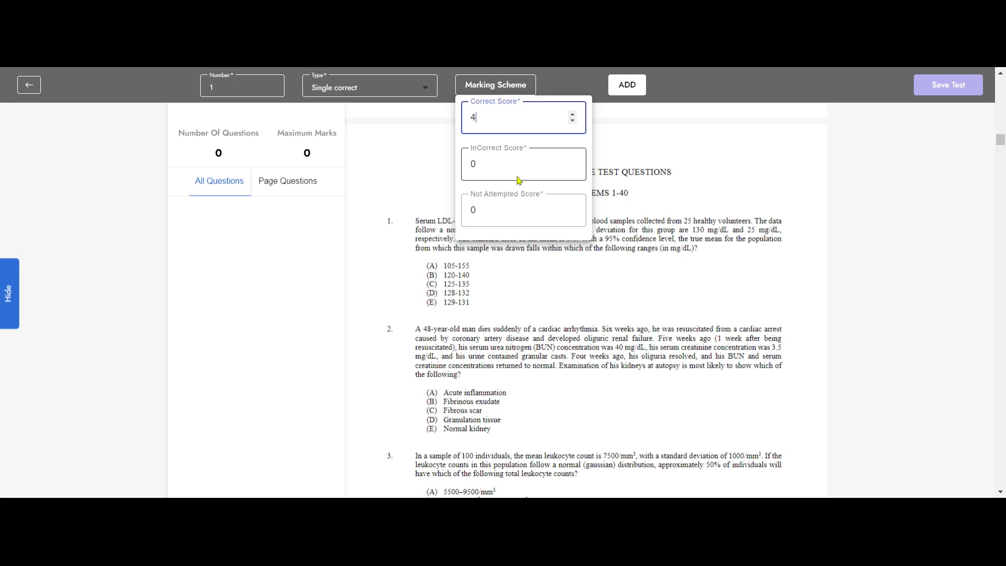
left_click(574, 163)
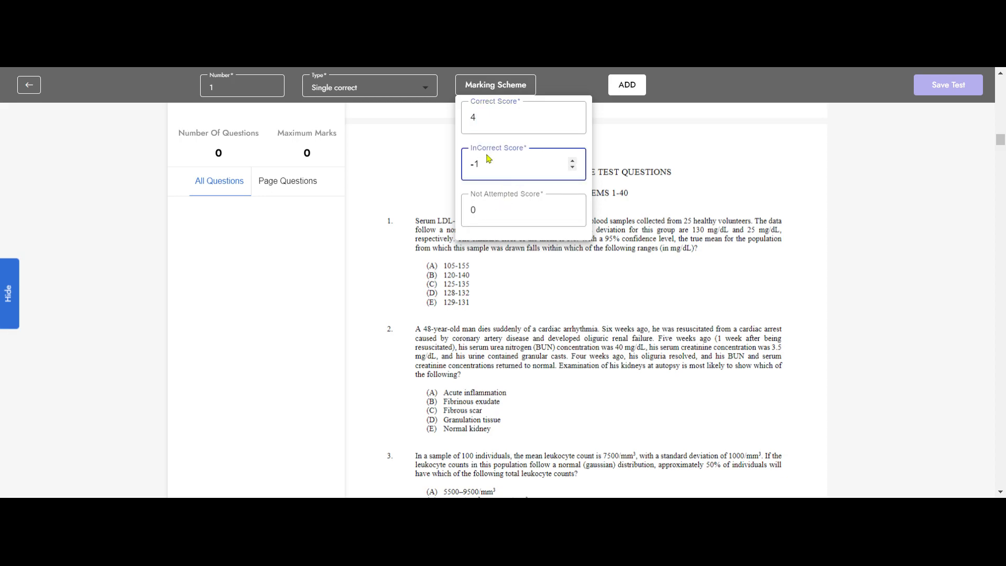
left_click(697, 162)
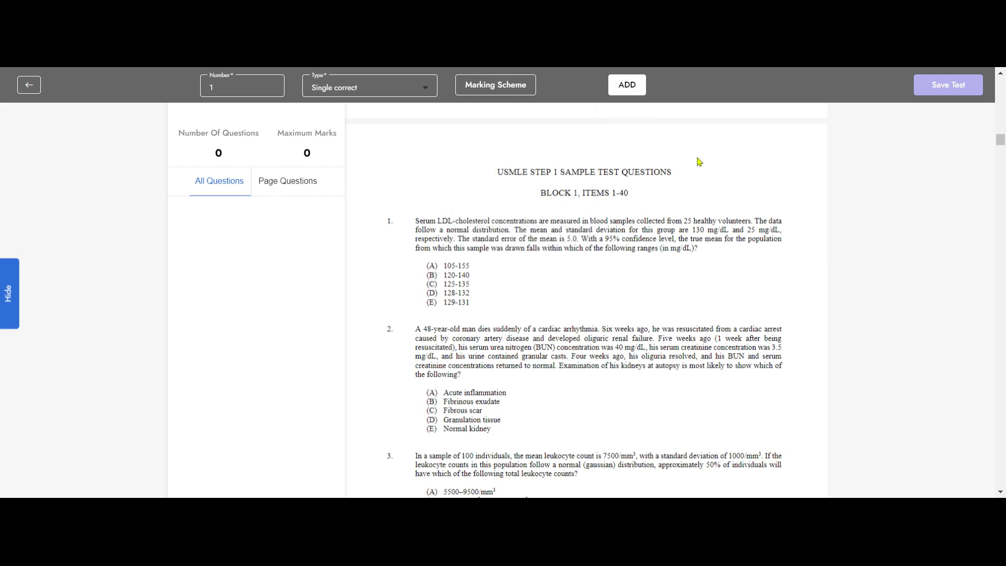
- Add question 1 with answer markers over options A to E, set B (120-140) as the correct answer, and save it
left_click(629, 86)
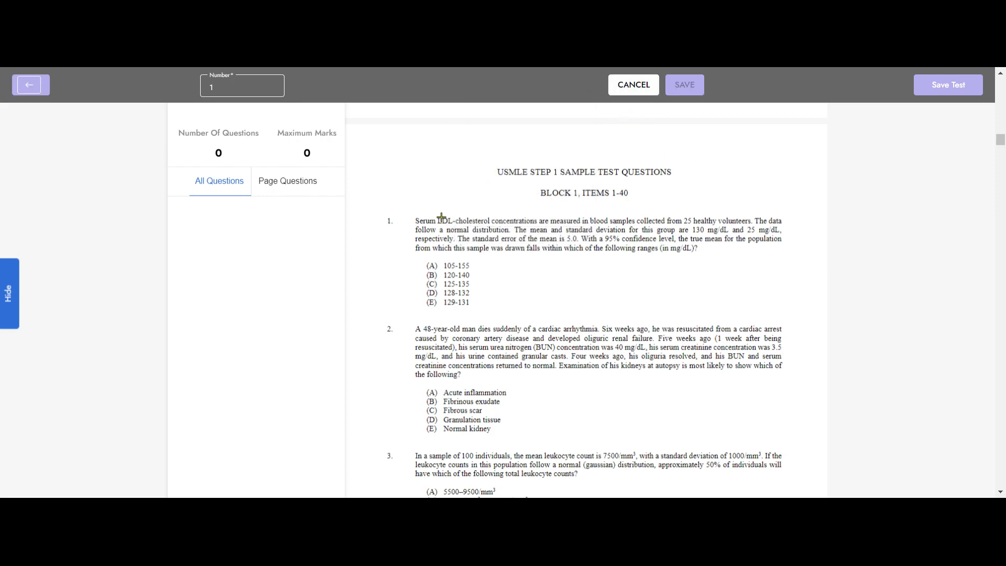
left_click(431, 274)
left_click(432, 283)
left_click(432, 293)
left_click(432, 302)
left_click(431, 276)
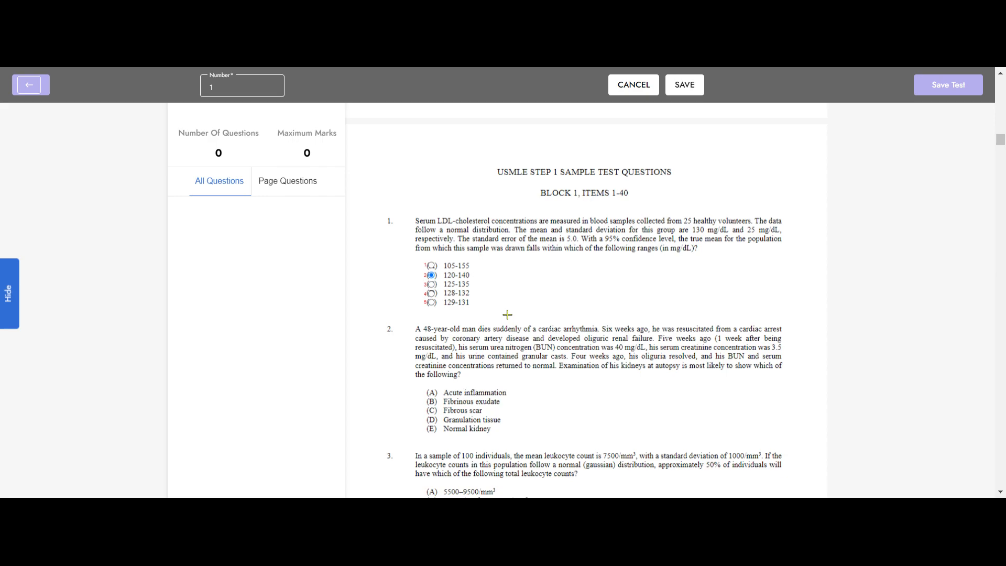
left_click(685, 86)
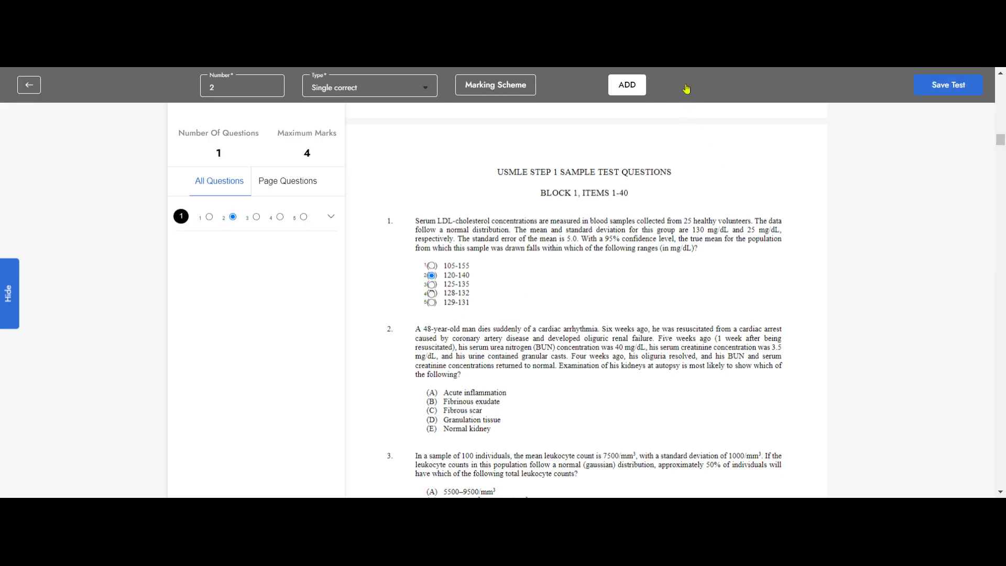
left_click(332, 217)
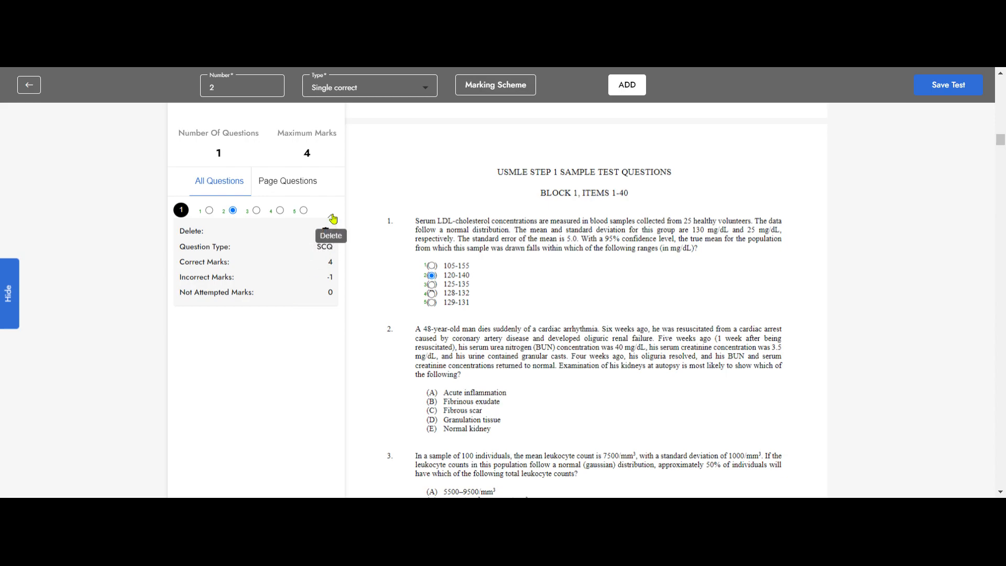
left_click(333, 218)
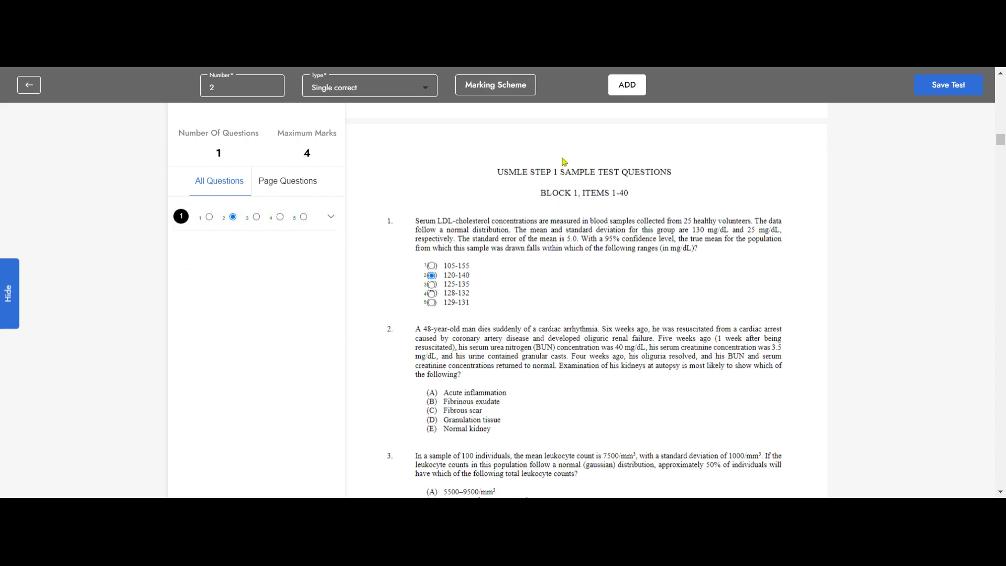
- Add question 2 with answer markers over options A to E, set E (Normal kidney) as the correct answer, and save it
left_click(627, 84)
scroll(612, 292, "down", 2)
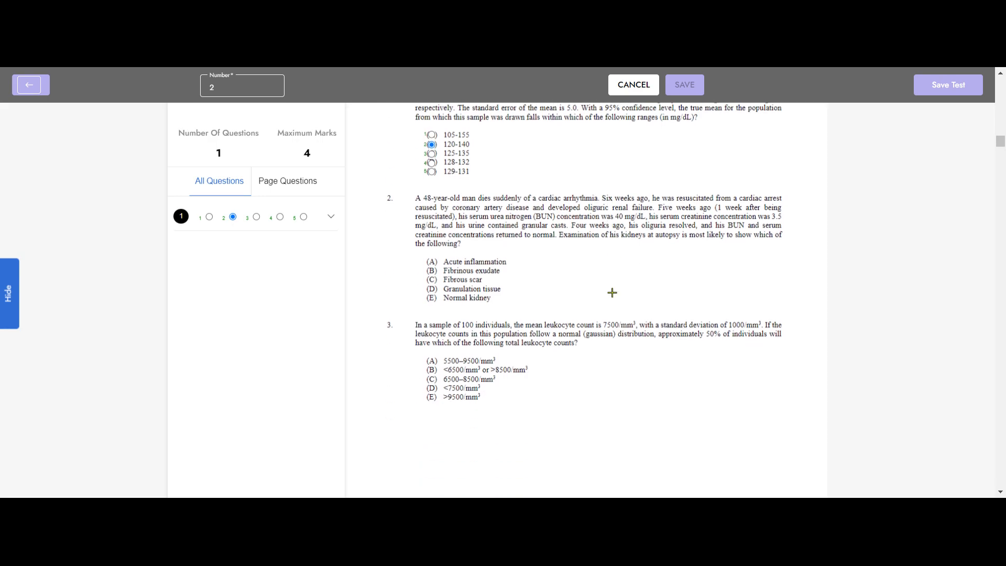
left_click(432, 262)
left_click(432, 271)
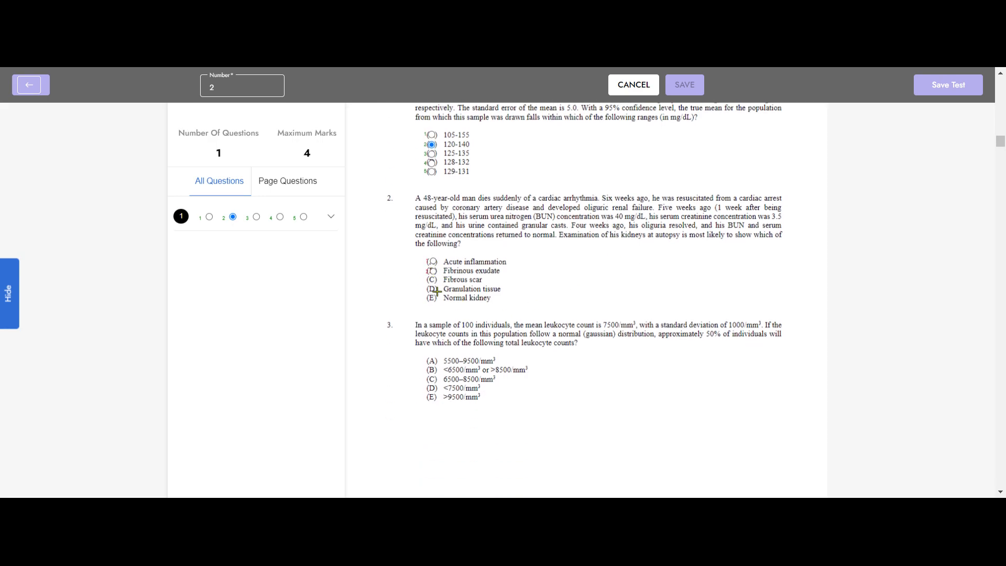
left_click(432, 280)
left_click(432, 289)
left_click(432, 298)
left_click(433, 299)
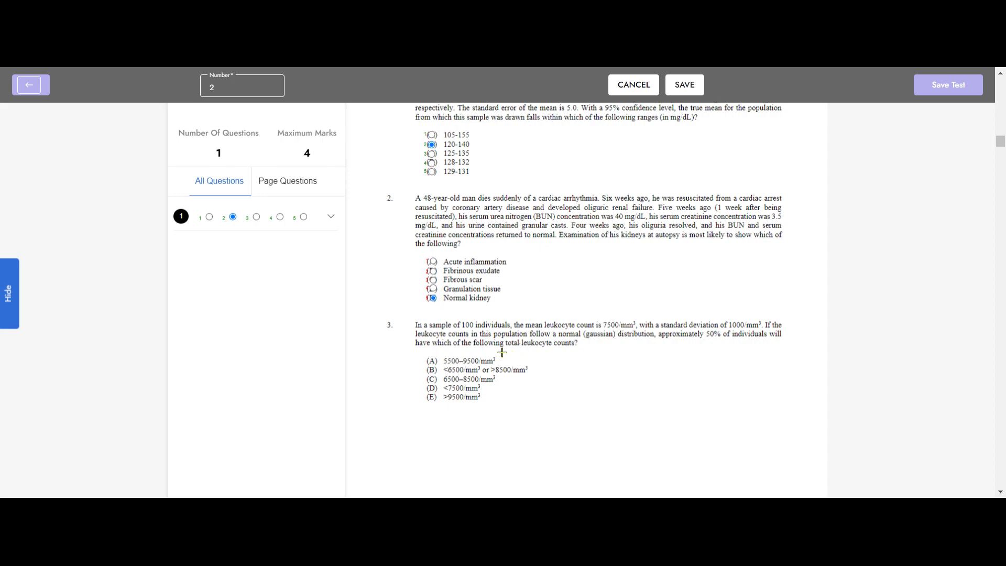
left_click(685, 85)
left_click(331, 245)
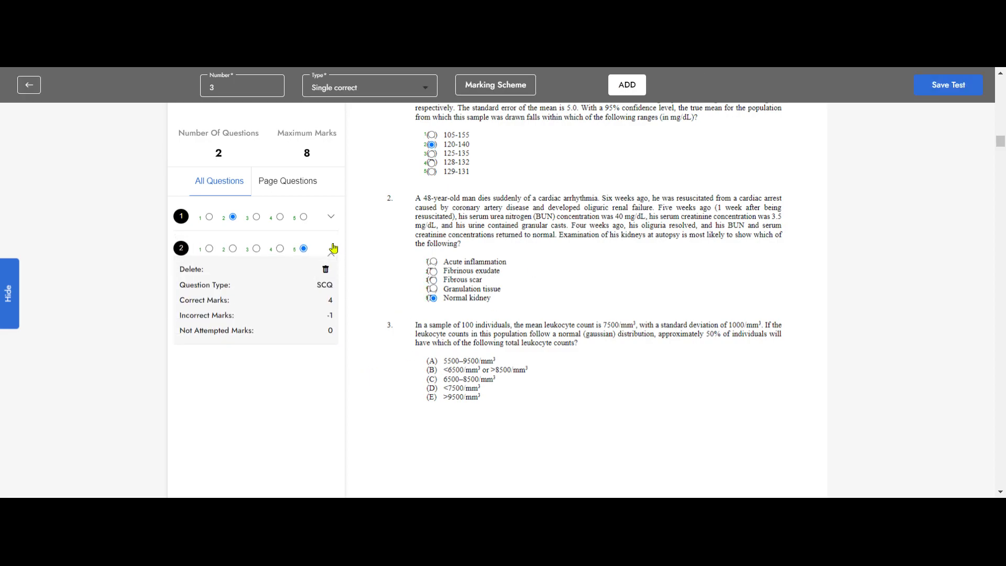
left_click(331, 246)
scroll(652, 311, "down", 15)
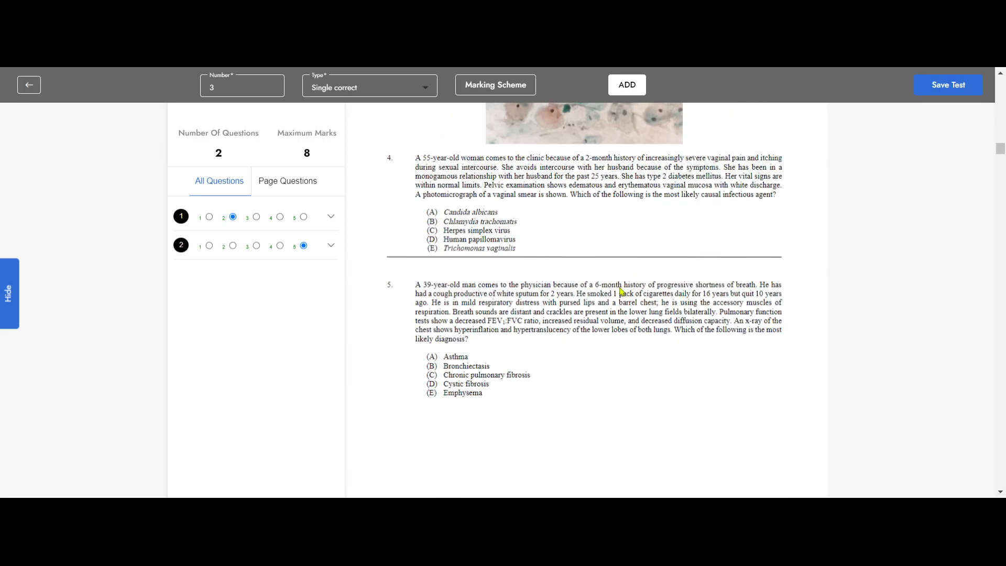
scroll(629, 314, "down", 10)
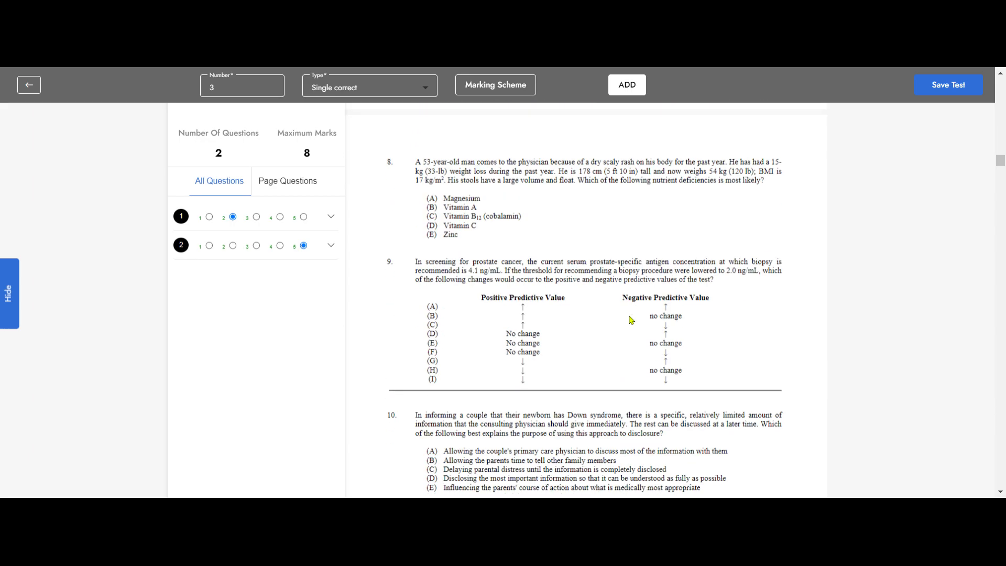
scroll(631, 321, "down", 4)
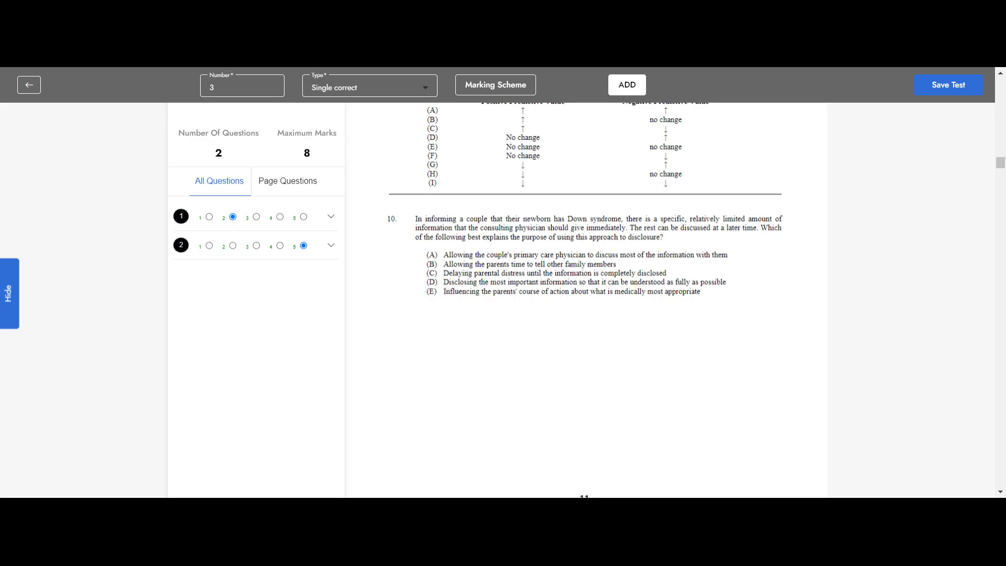
scroll(631, 323, "up", 20)
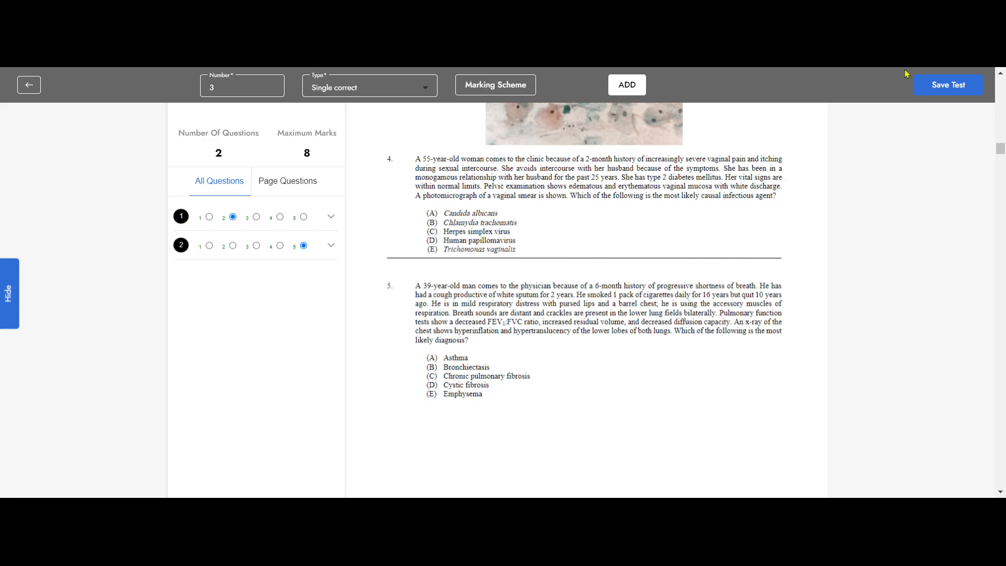
- Start saving the test and give it the title "USMLE Step 1 Mock Test"
left_click(945, 88)
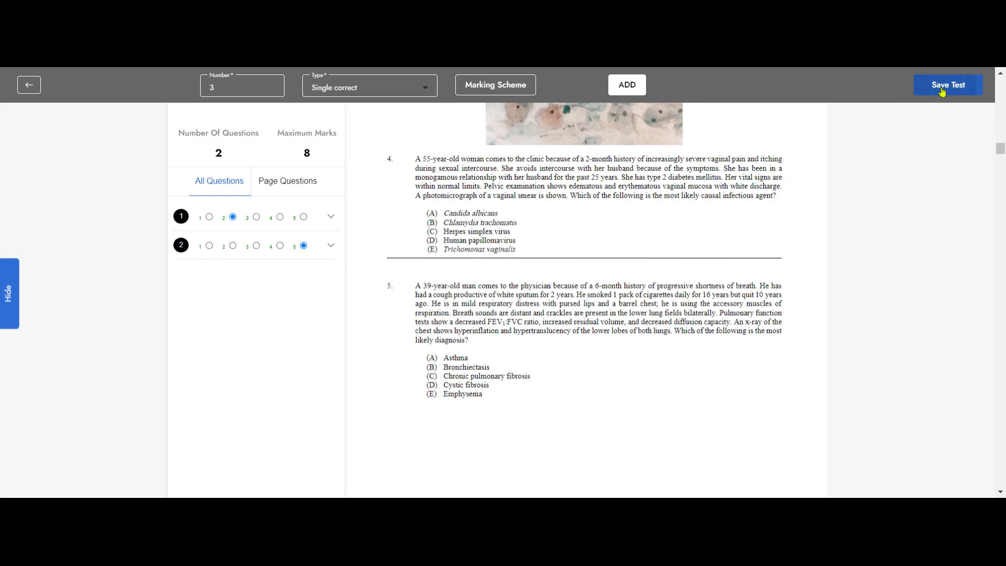
type("USMLE")
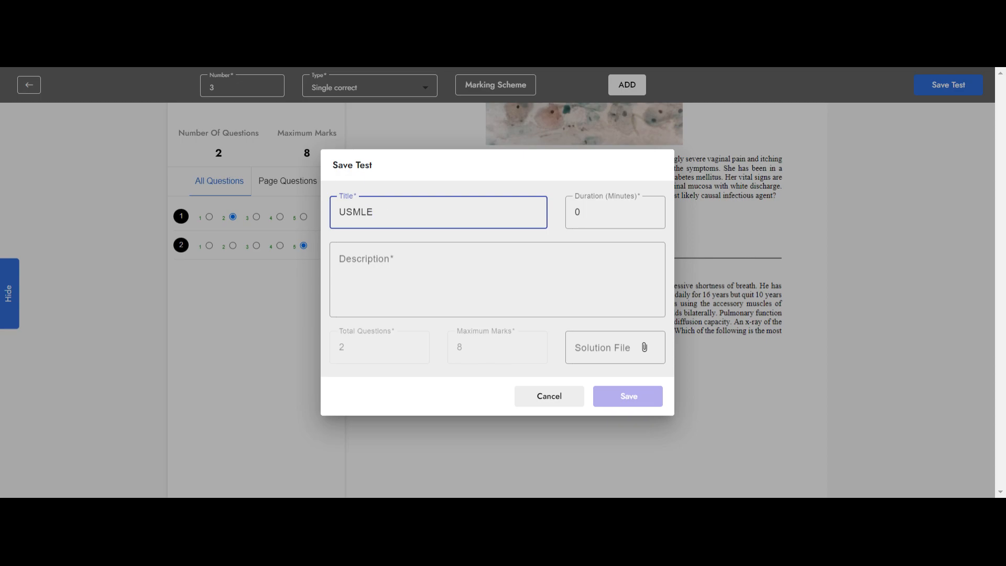
type("Step 1 Mock Tets")
key("BackSpace")
key("BackSpace")
type("st")
- Set the test duration to 60 minutes and copy the title "USMLE Step 1 Mock Test" into the description
left_click(596, 215)
left_click_drag(596, 215, 574, 210)
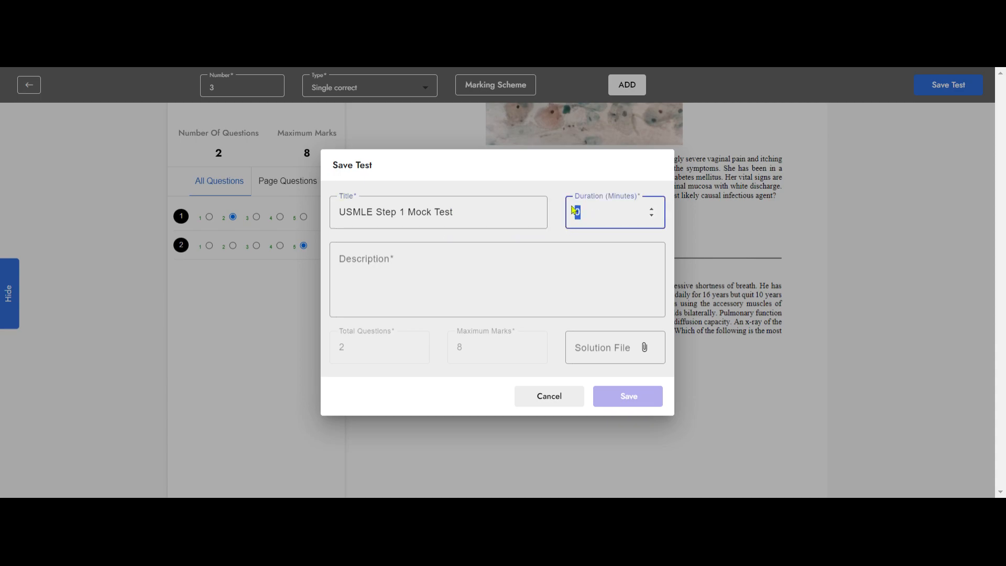
type("60")
left_click_drag(477, 213, 254, 195)
key("ctrl+c")
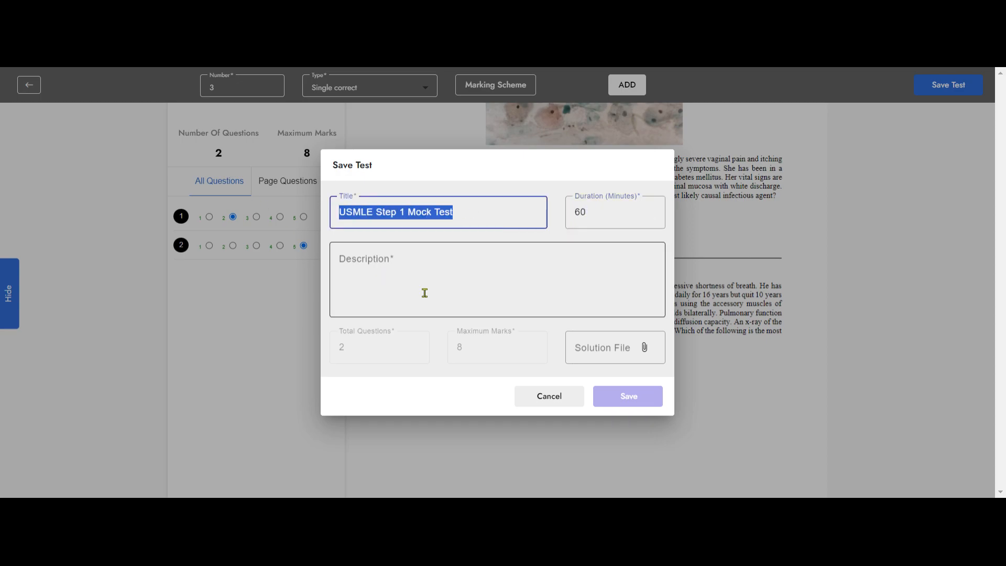
left_click(409, 269)
key("ctrl+v")
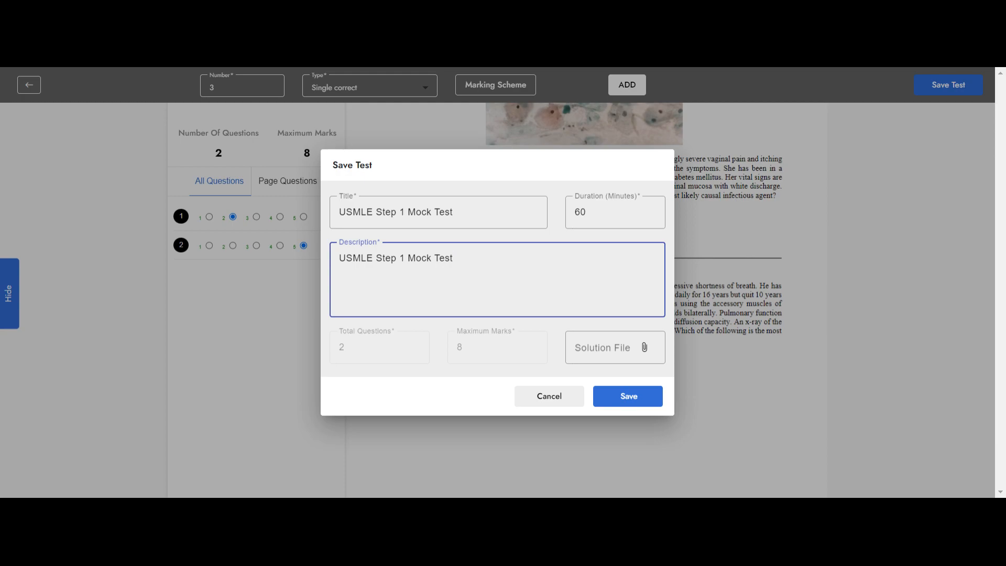
- Attach the Step 1 sample PDF as the solution file and save the test
left_click(645, 350)
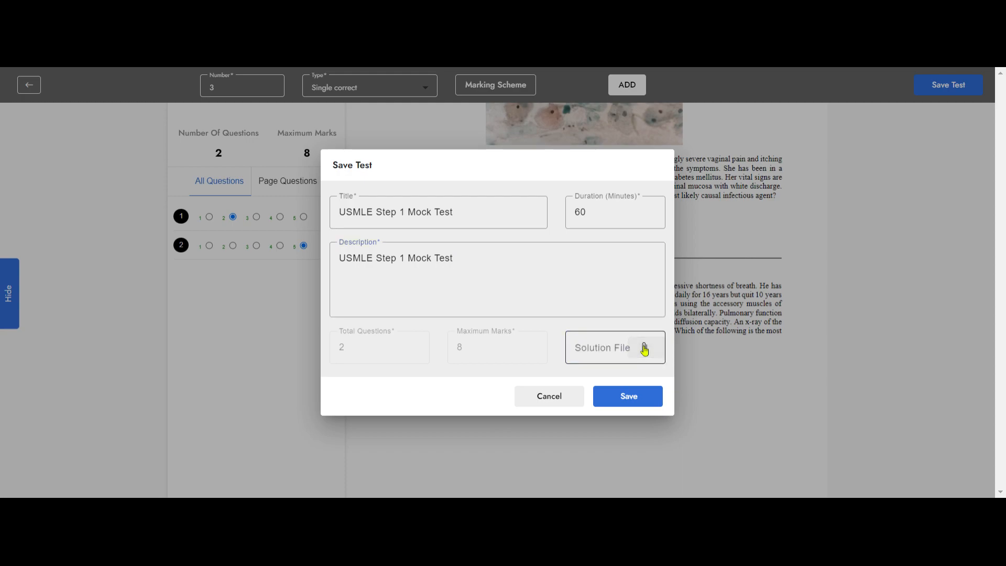
left_click(847, 362)
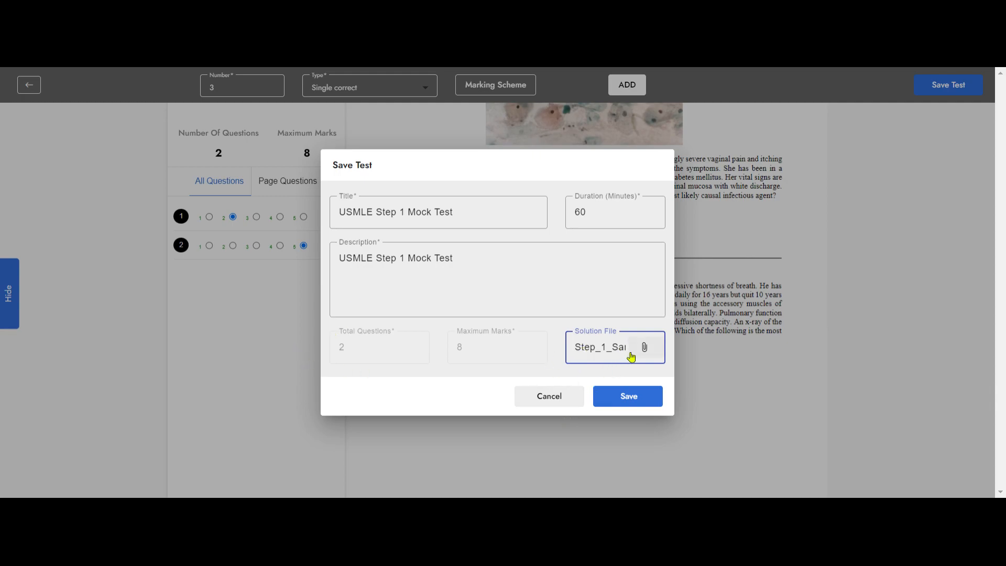
left_click(612, 404)
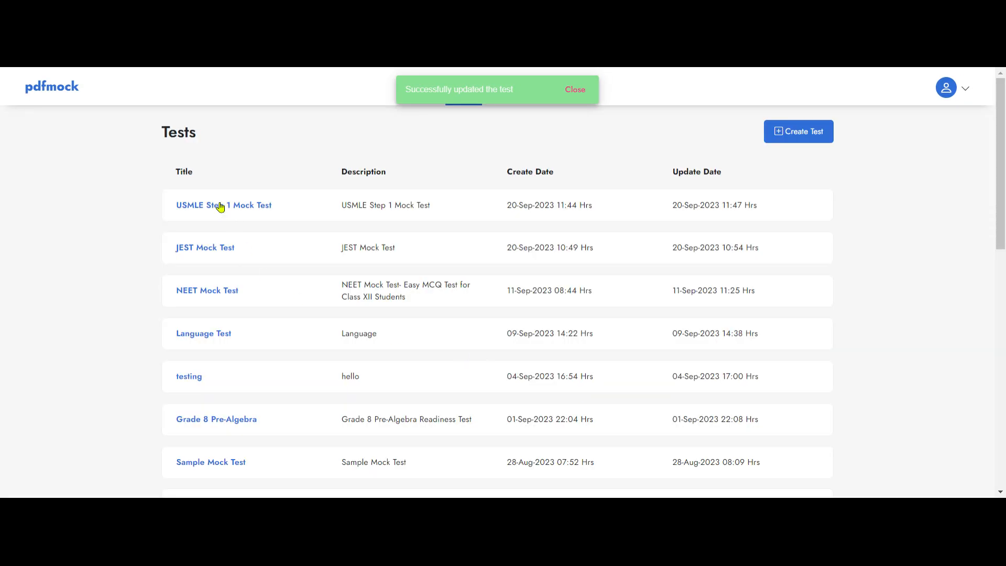
- Show the details of the USMLE Step 1 Mock Test and view its sharing form without sending the test
left_click(220, 207)
scroll(371, 299, "up", 3)
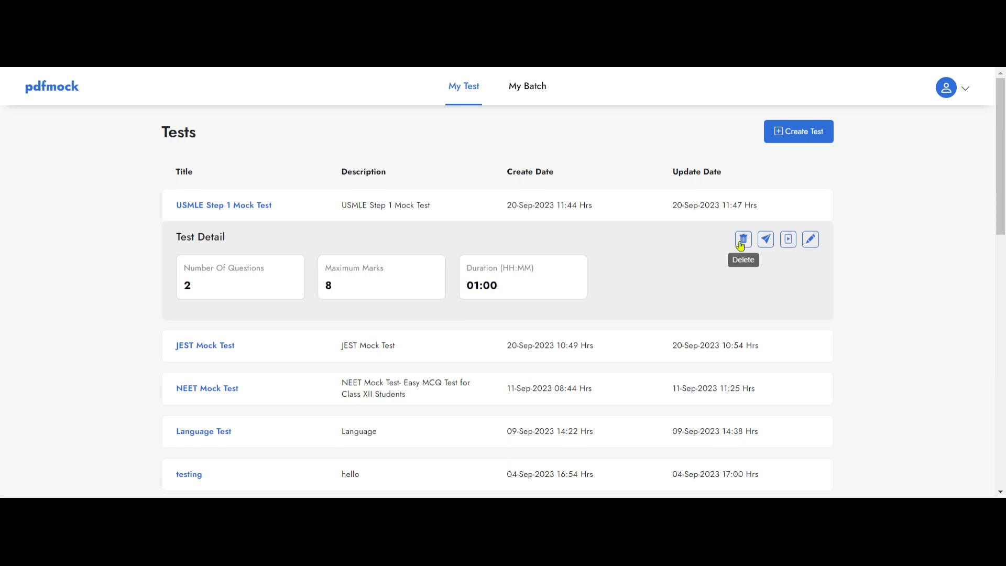
left_click(767, 242)
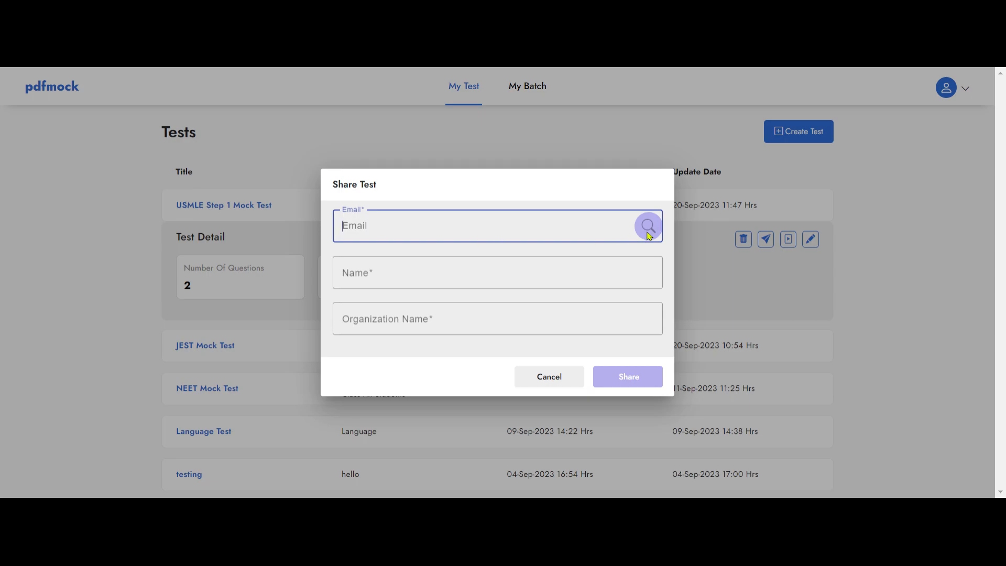
left_click(533, 376)
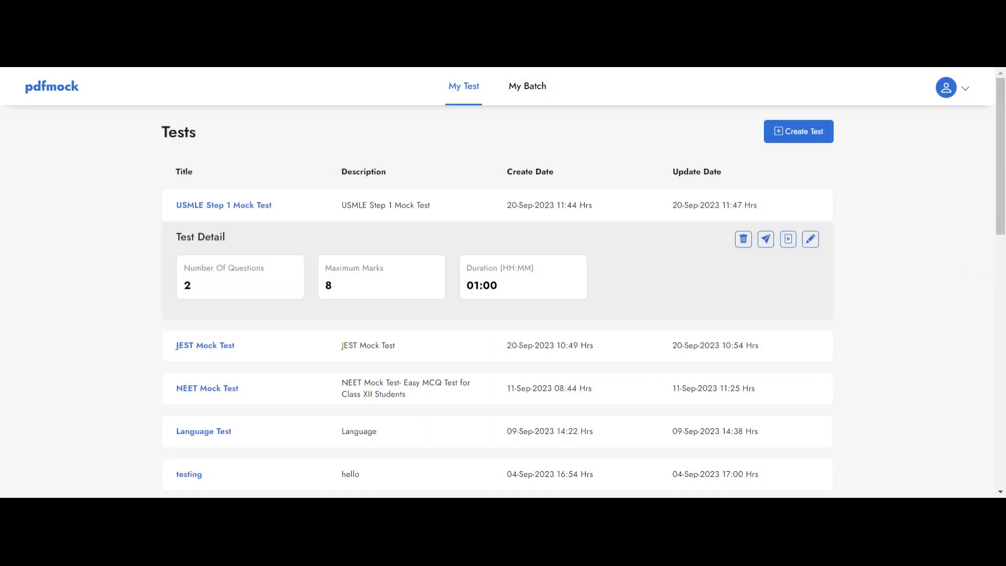
- Start scheduling the USMLE Step 1 Mock Test in Closed Ended mode for the NEET Fresher and NEET Non Fresher student batches
left_click(789, 240)
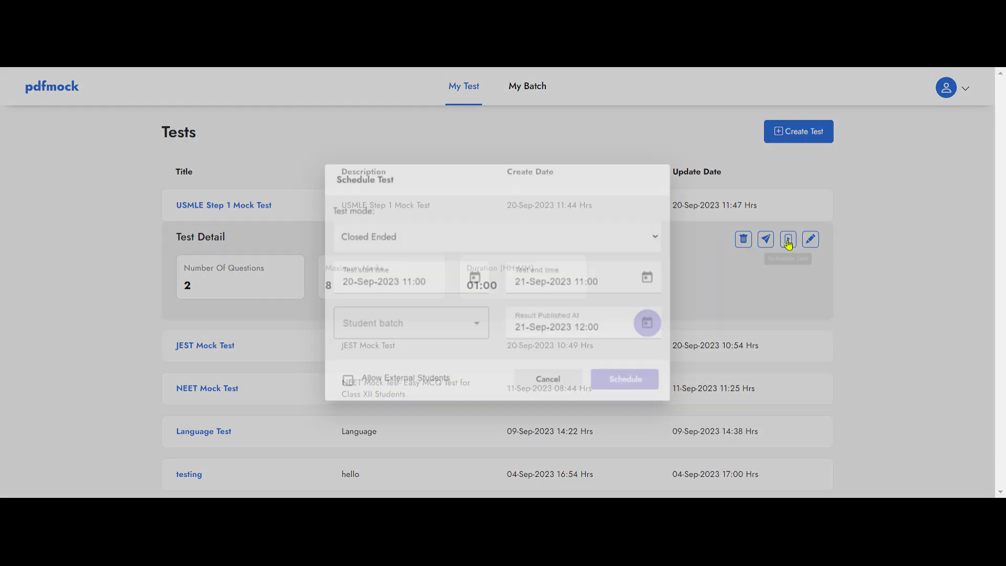
left_click(633, 236)
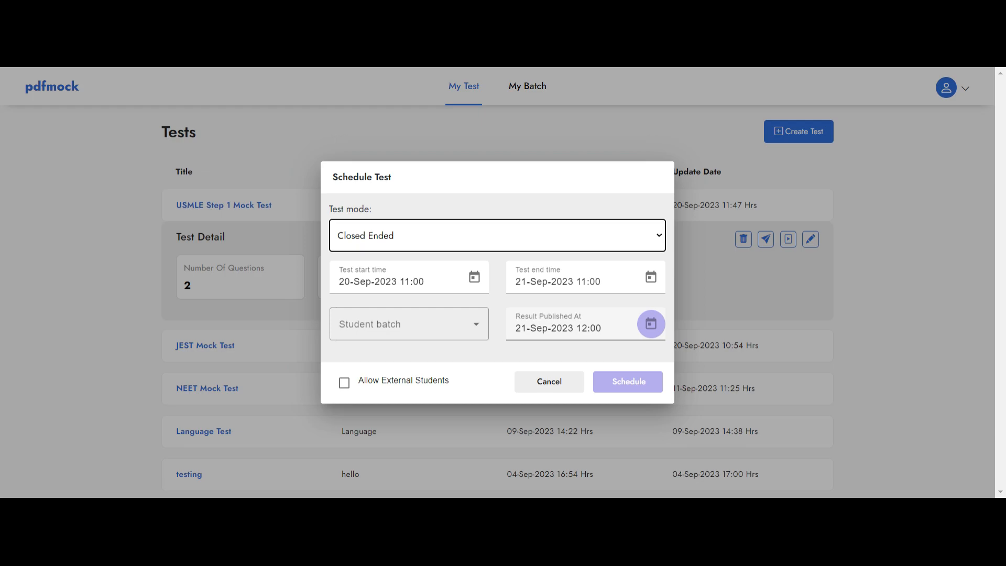
left_click(474, 322)
left_click(386, 360)
left_click(377, 388)
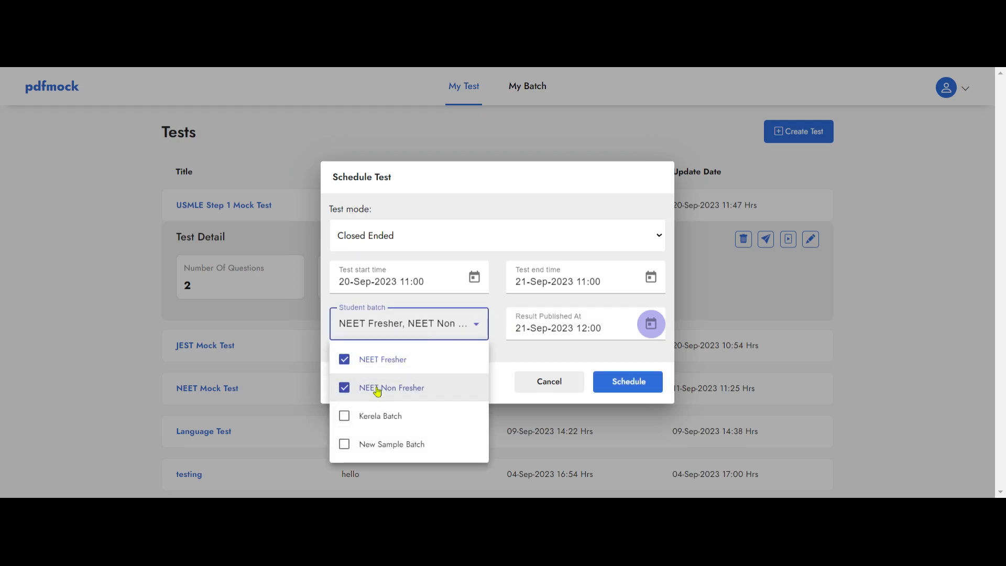
left_click(512, 217)
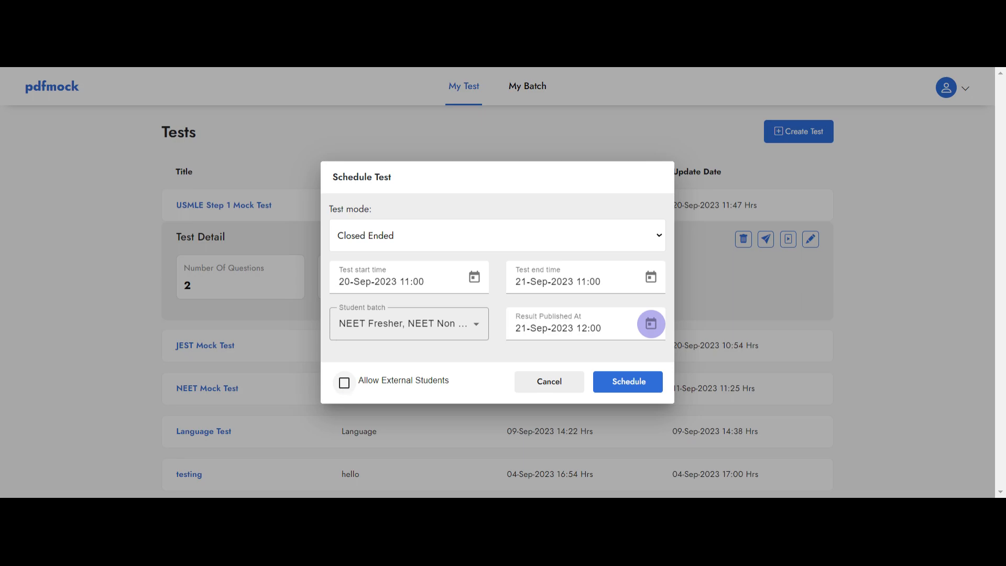
- Schedule the test with external students allowed and show the test's details in the test list
left_click(345, 383)
left_click(637, 386)
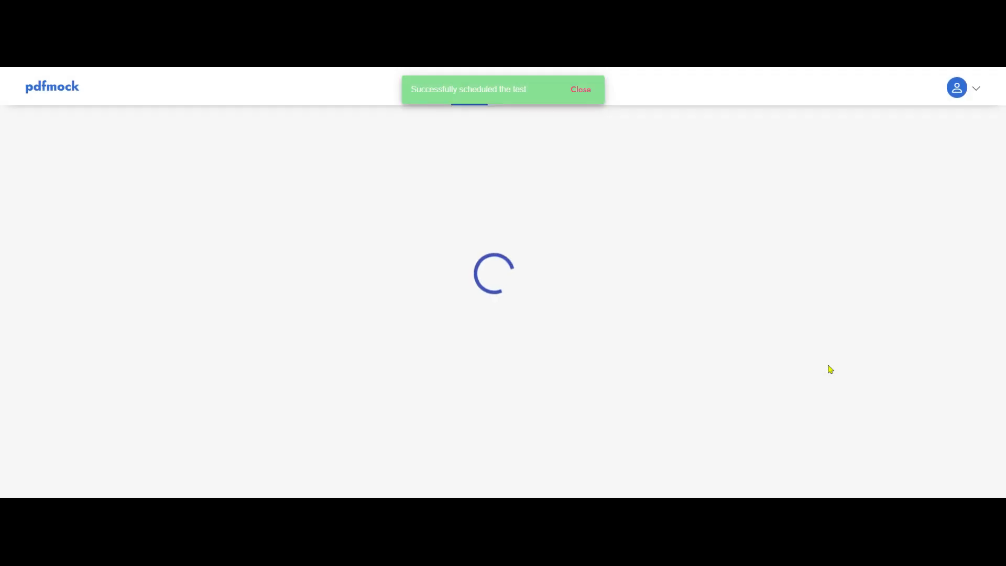
left_click(176, 218)
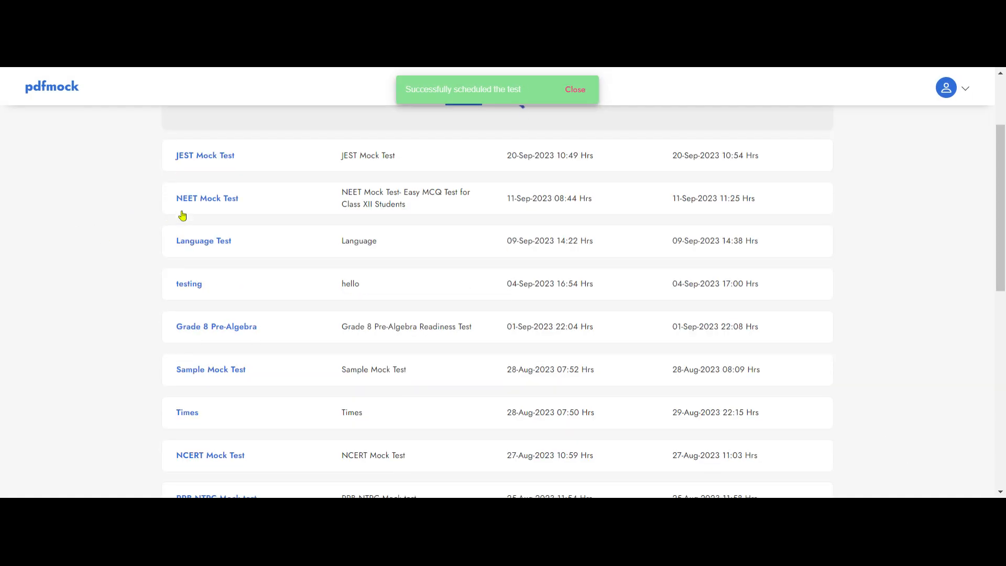